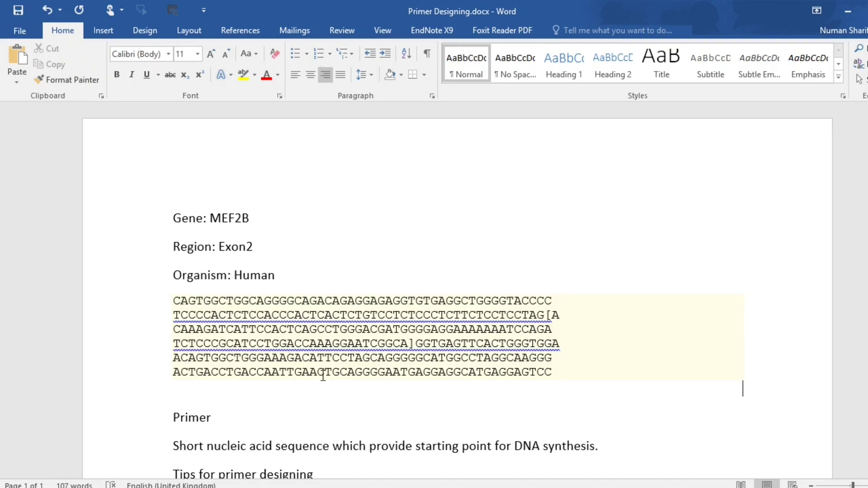
Add bulleted tips: 5' to 3' direction, 18 to 25 bp length, and 40 to 60 % GC content
key("Down")
key("Down")
key("Down")
key("Return")
type("Primers should be designed in 5' to 3' direction")
key("Return")
type("Optimum length for a primer is 18 to 25 base pairs")
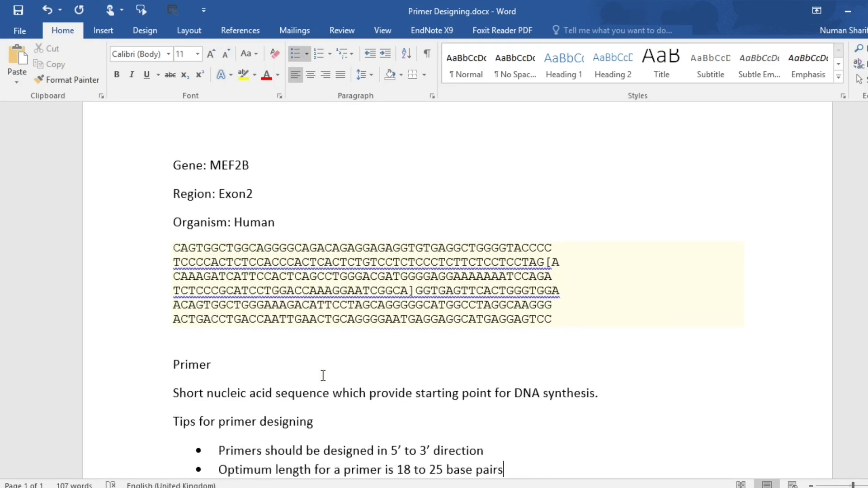
key("Return")
type("Primers should have (40 to 60 %) GC content")
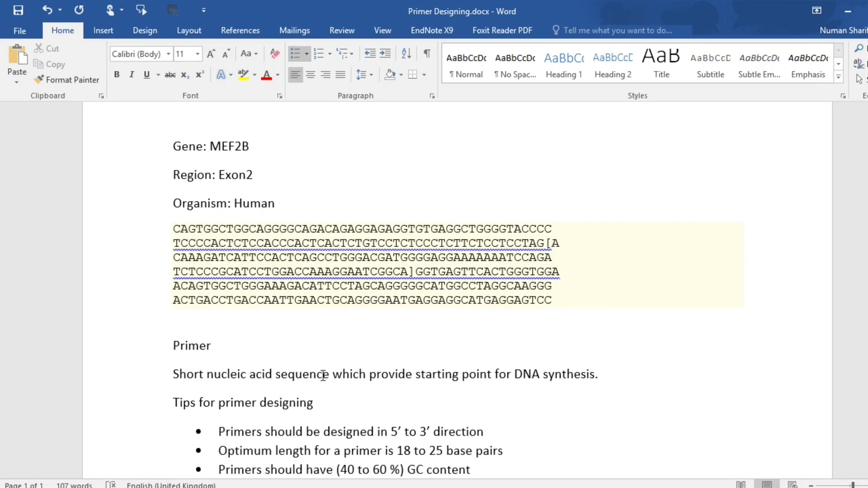
Add tips for Tm of 55 to 65°C, a Tm difference within 5°C, and a GC clamp
key("Return")
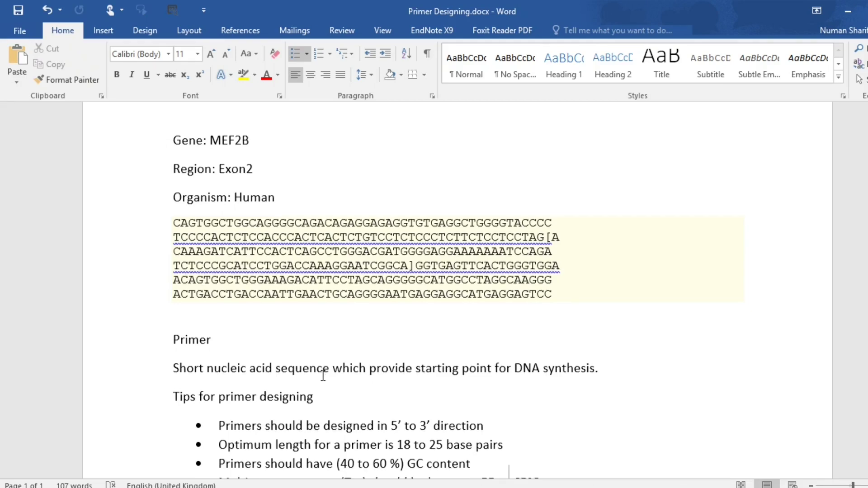
type("Melting temperature (Tm) should be between 55 to 65°C")
key("Return")
type("The difference between the melting points of both primers should not be more than 5°C")
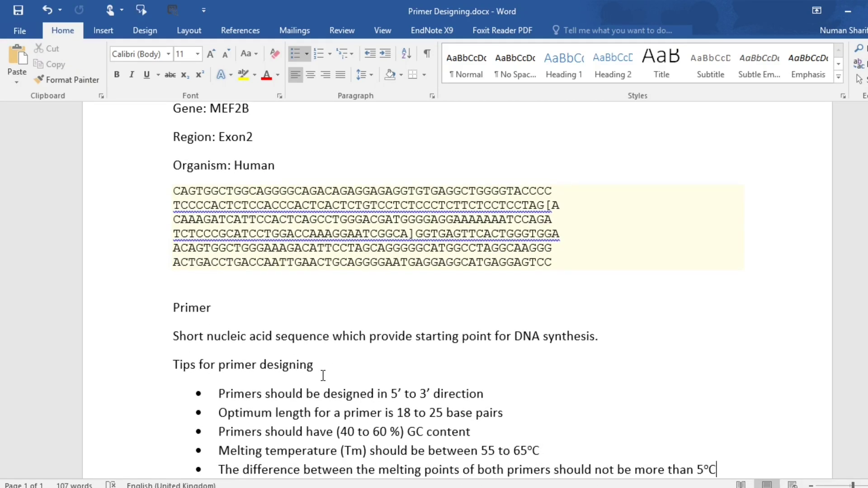
key("Return")
type("Make sure that there are at least 2 G or C bases (GC clamp) in the last 5 bases at the 3’ end")
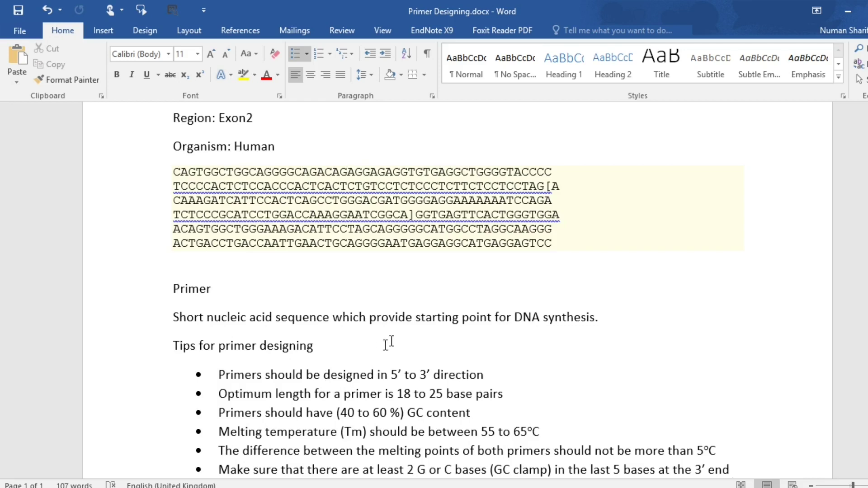
Select part of the primer definition sentence, then return to the end of the last tip
left_click_drag(388, 317, 553, 307)
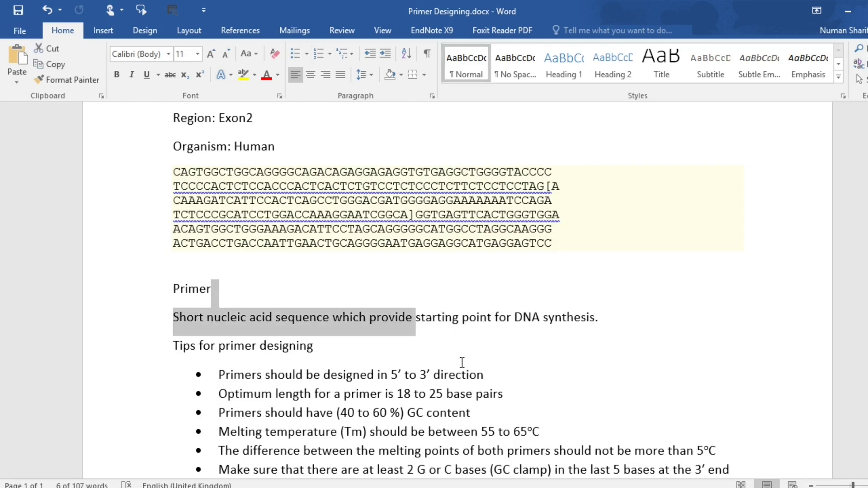
left_click(461, 362)
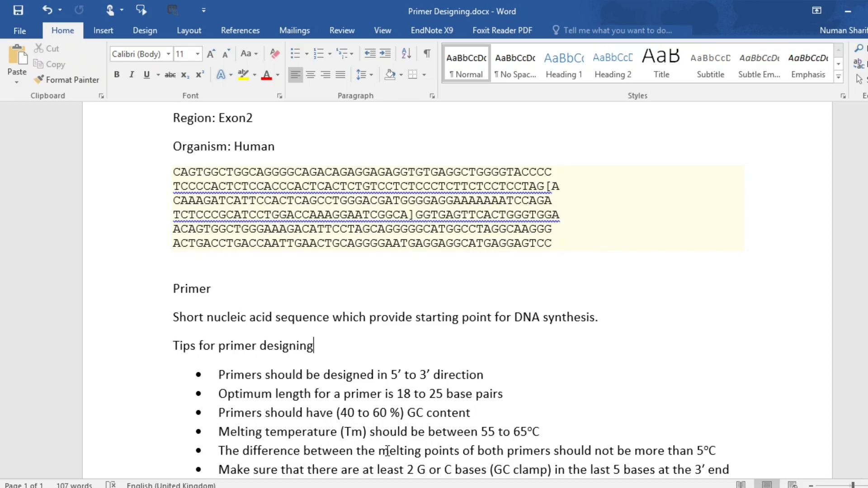
key("Down")
key("Down")
key("Down")
key("Down")
key("Down")
key("Down")
key("Down")
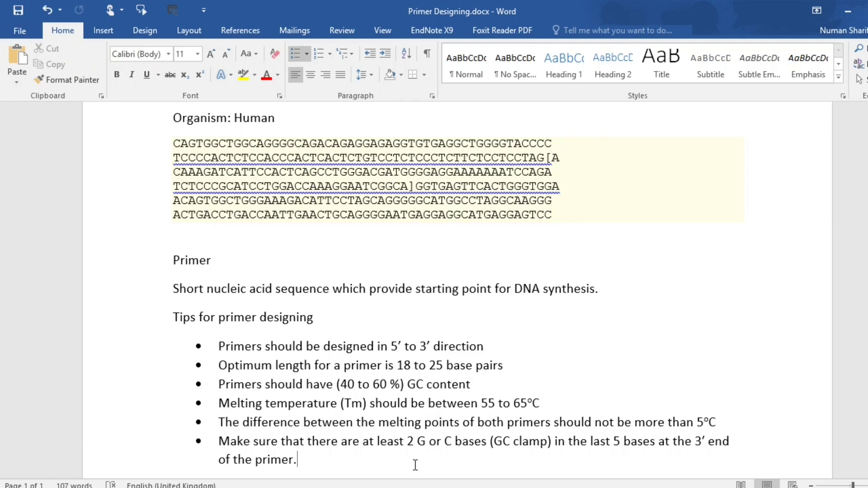
Search Google for primer3plus and open the Primer3Plus - Bioinformatics page at bioinformatics.nl
mouse_move(284, 487)
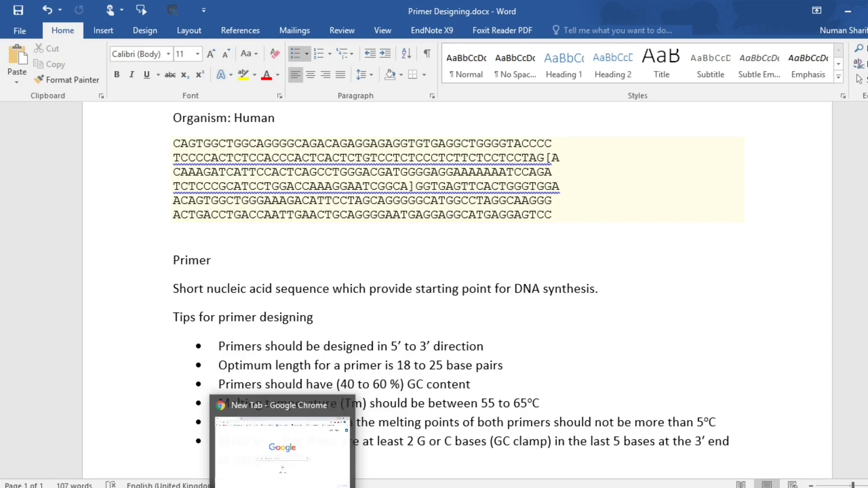
left_click(284, 487)
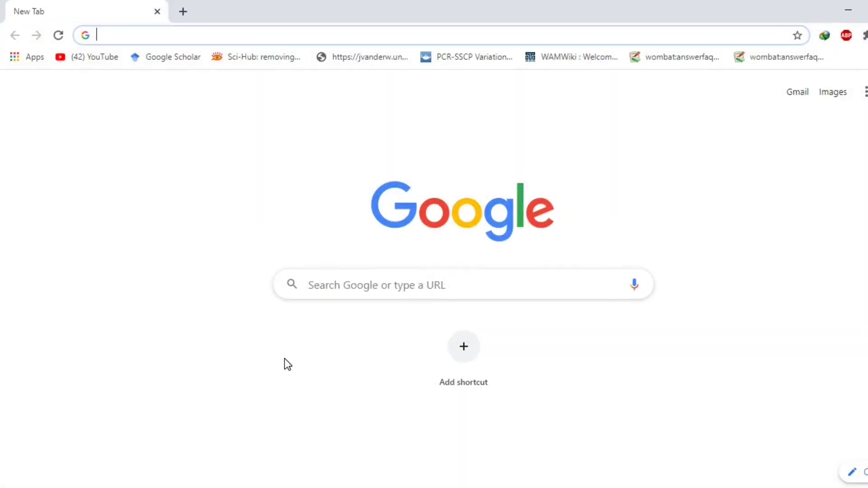
type("primers")
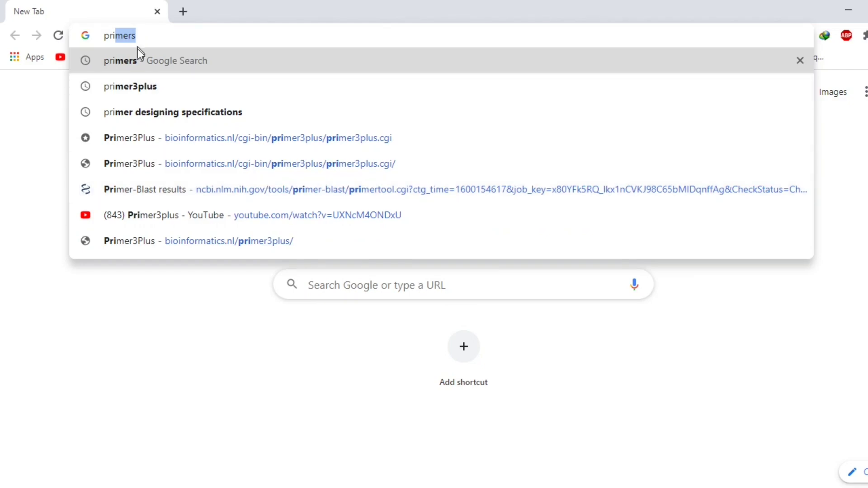
left_click(138, 89)
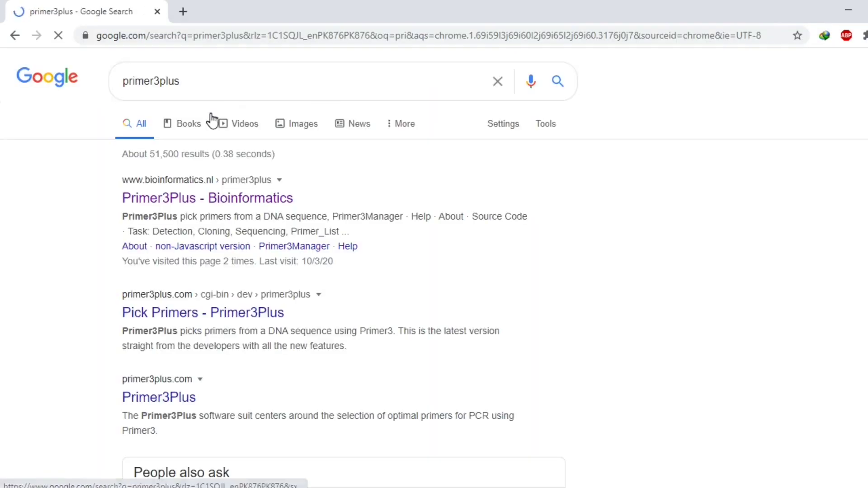
left_click(192, 205)
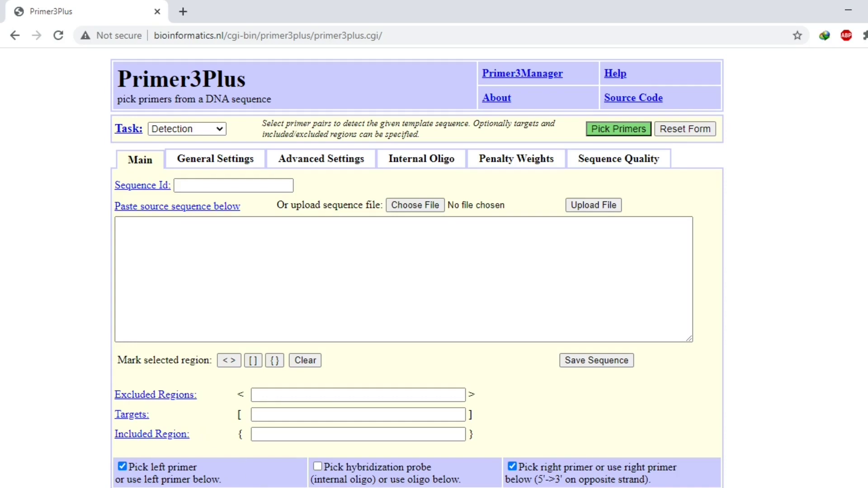
Copy the six-line MEF2B DNA sequence from Word and place the caret in Primer3Plus's sequence box
left_click(249, 487)
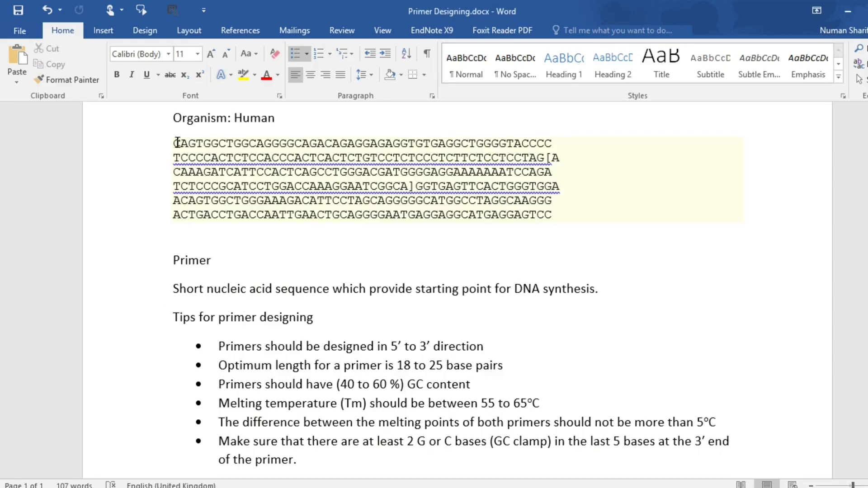
left_click_drag(174, 143, 547, 216)
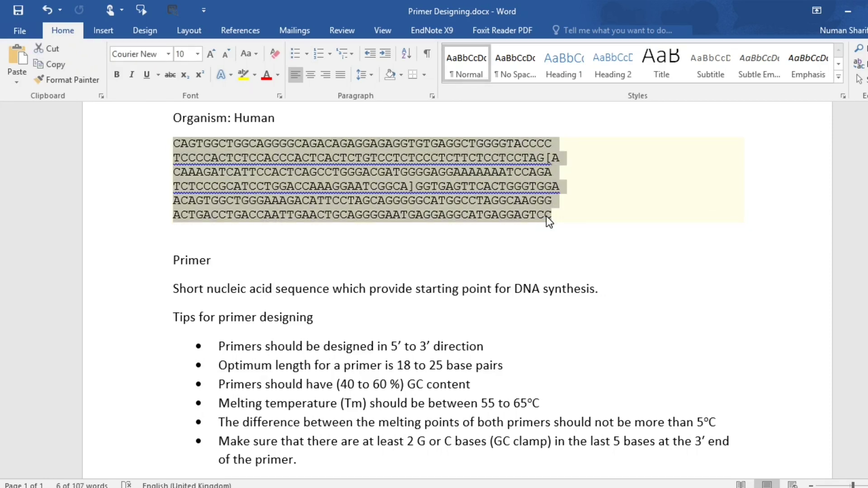
key("ctrl+c")
key("alt+Tab")
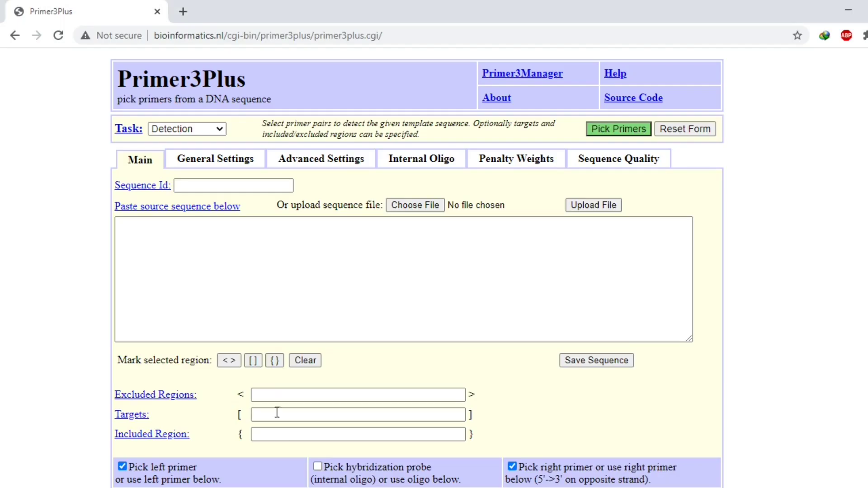
left_click(145, 237)
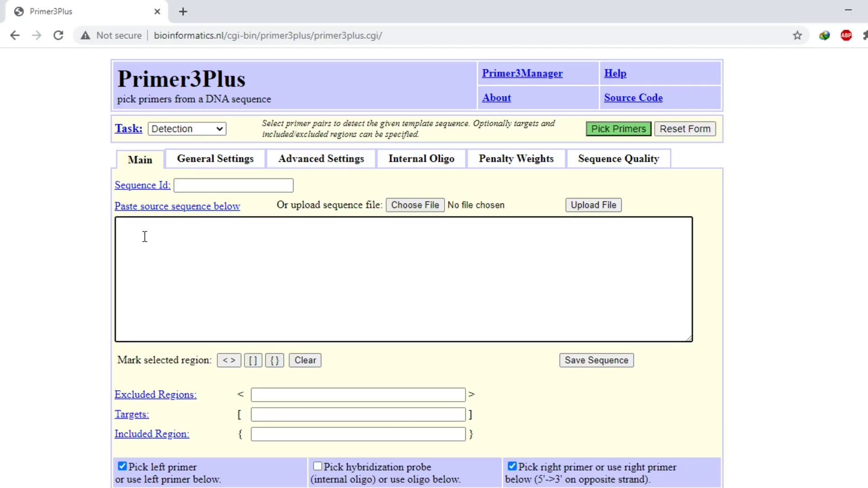
Paste the MEF2B sequence and select the exon stretch to bracket as the target region
key("ctrl+v")
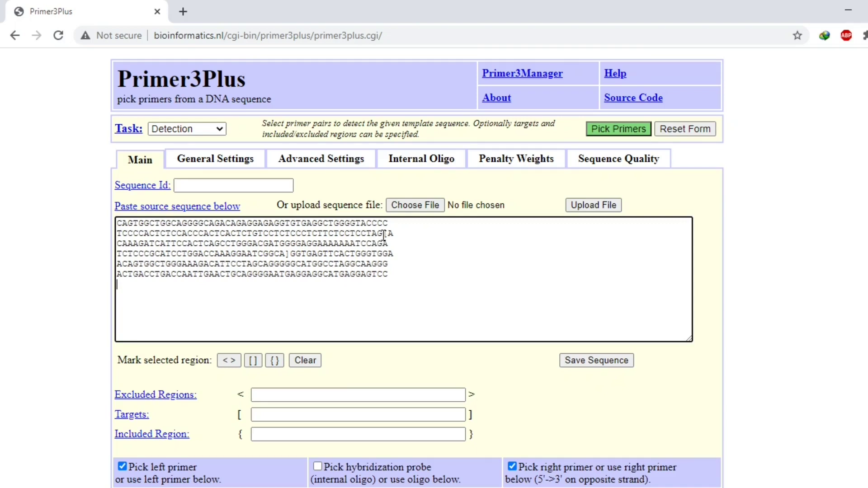
left_click_drag(383, 234, 293, 258)
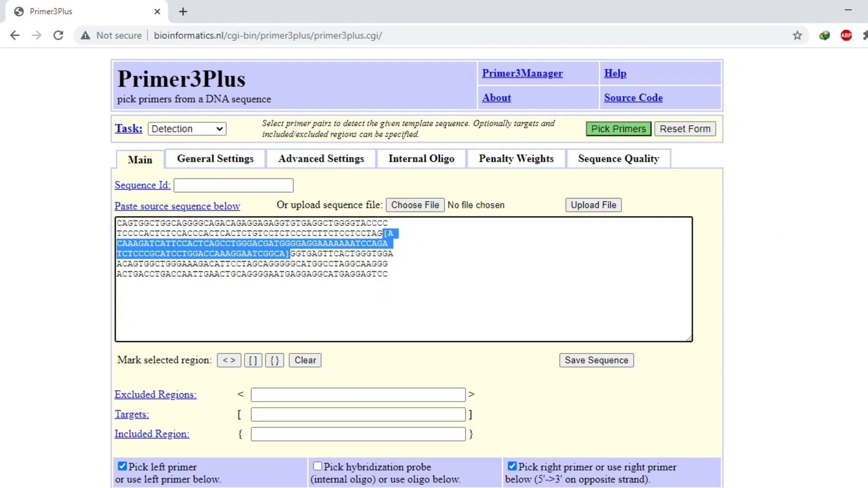
scroll(760, 208, "down", 1)
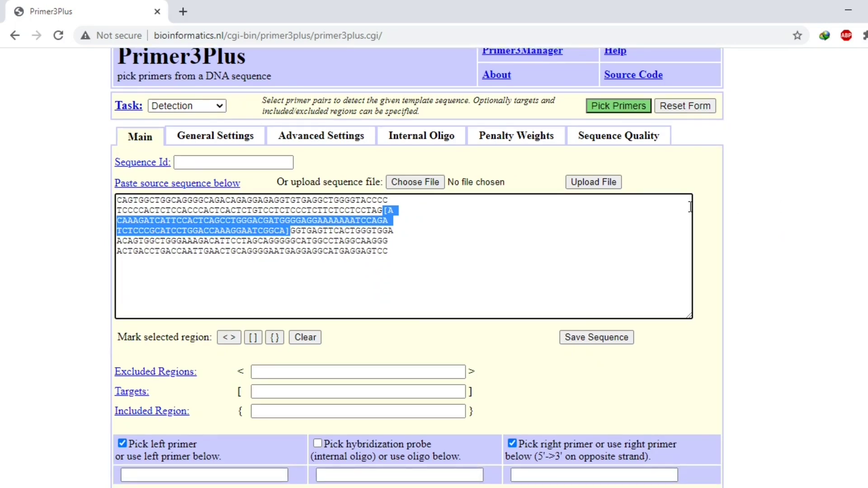
Pick primers and review Pair 1: left CCACCCACTCACTCTGTCCT (Tm 60.2 °C), right AATGTCTTTCCCAGCCACTG, 161 bp
left_click(615, 103)
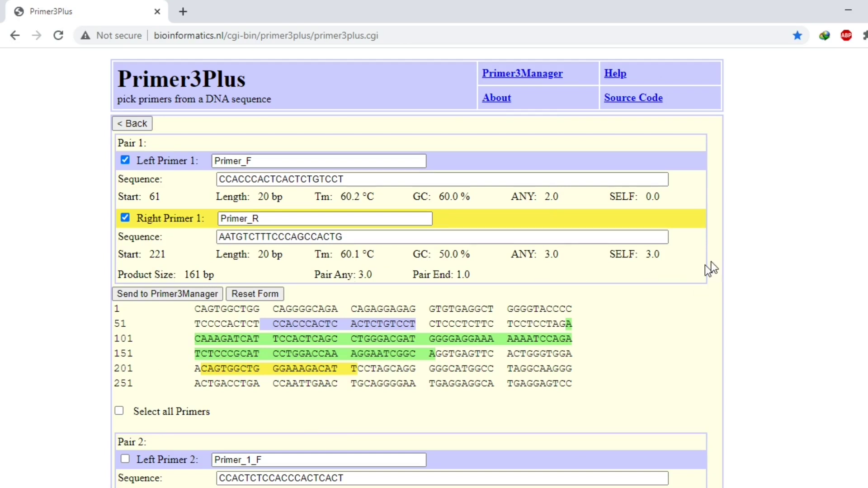
scroll(417, 267, "down", 1)
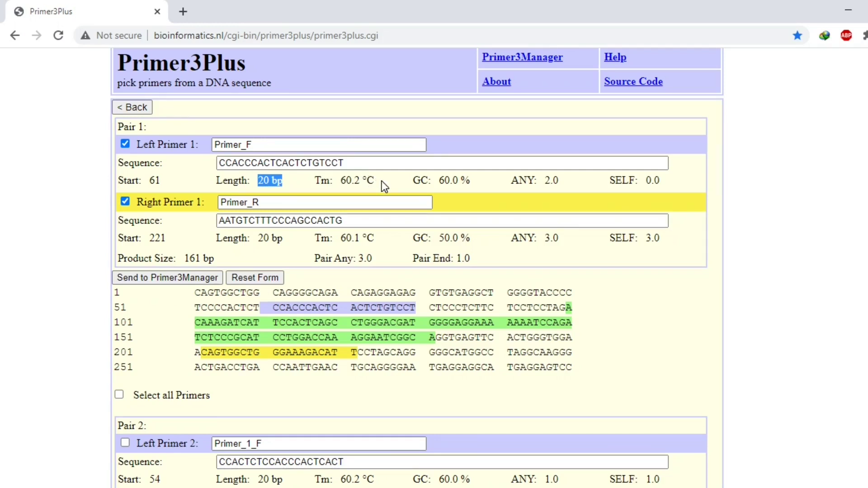
mouse_move(382, 181)
left_mouse_down()
mouse_move(339, 180)
mouse_move(380, 180)
left_mouse_up()
double_click(221, 221)
left_click(345, 241)
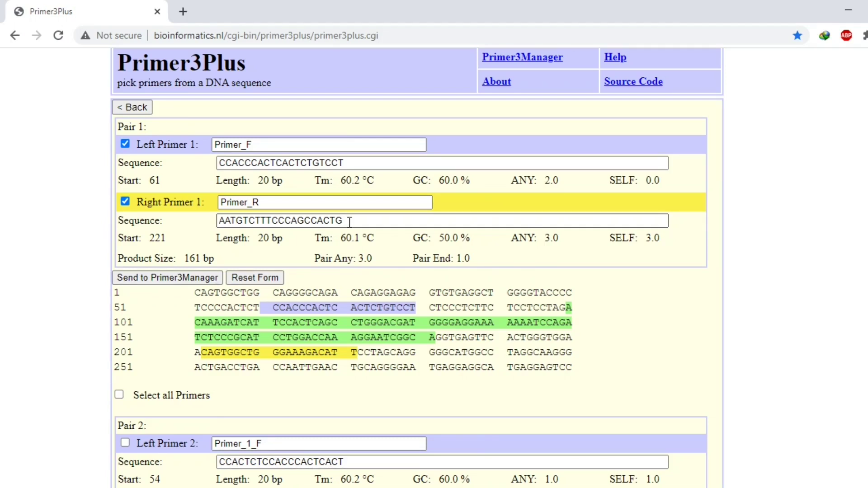
left_click_drag(342, 221, 324, 220)
left_click(74, 328)
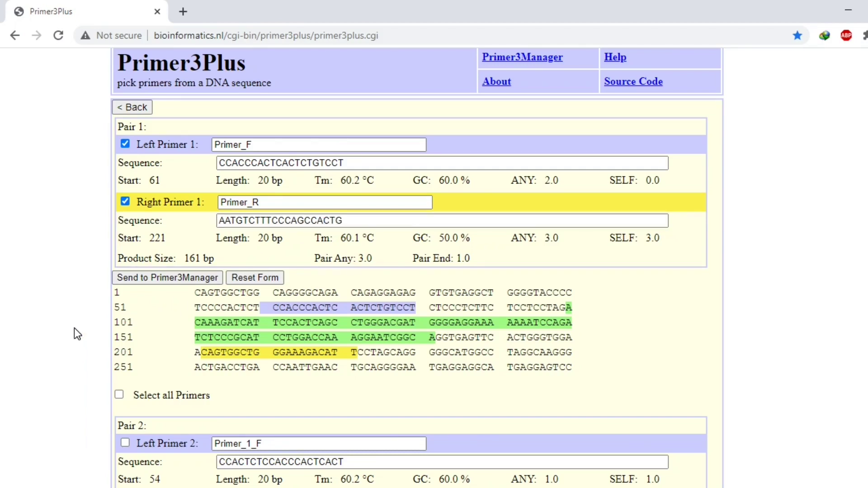
scroll(74, 329, "down", 3)
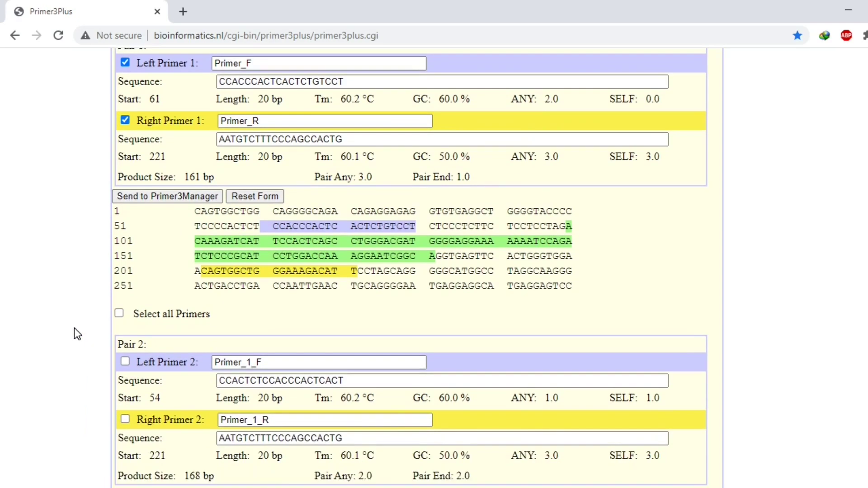
scroll(74, 328, "down", 1)
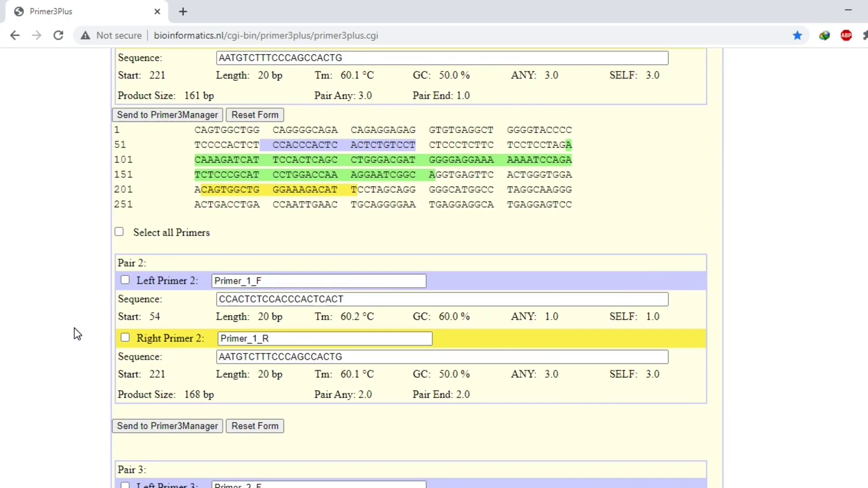
scroll(74, 327, "down", 1)
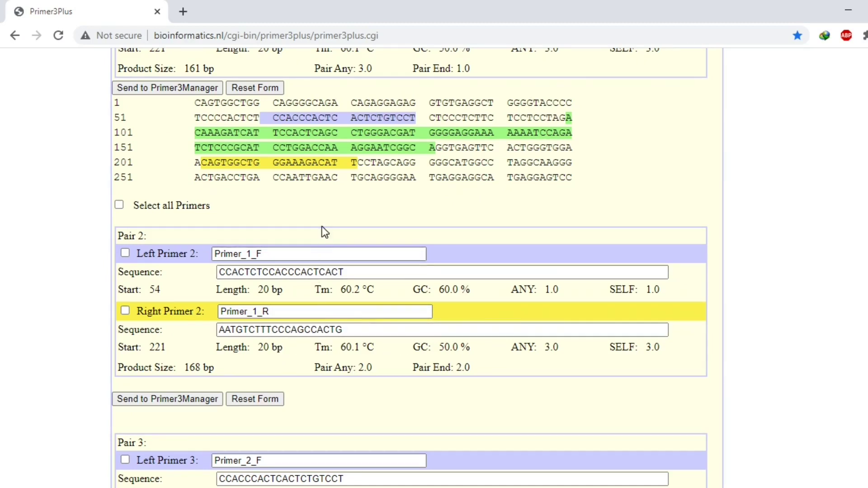
scroll(318, 217, "up", 4)
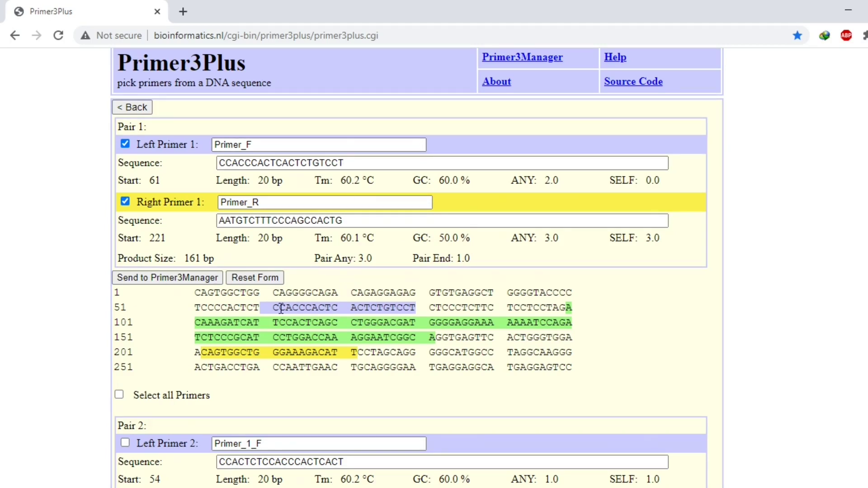
left_click_drag(275, 308, 416, 307)
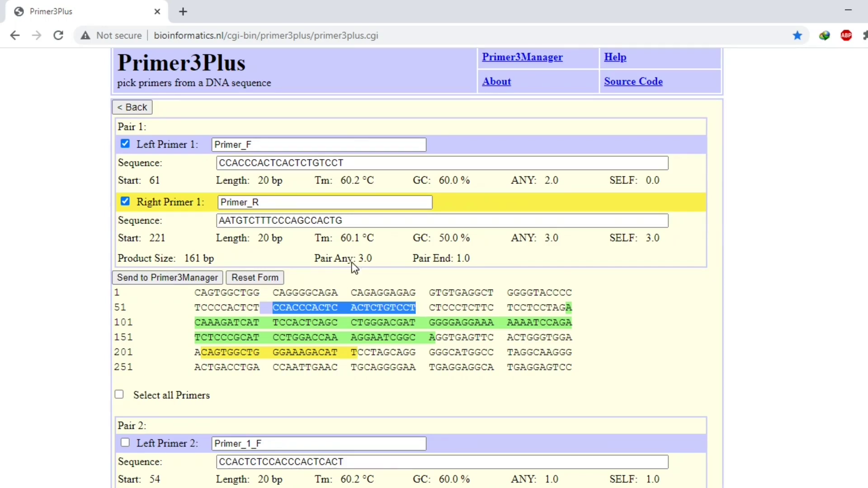
left_click(348, 226)
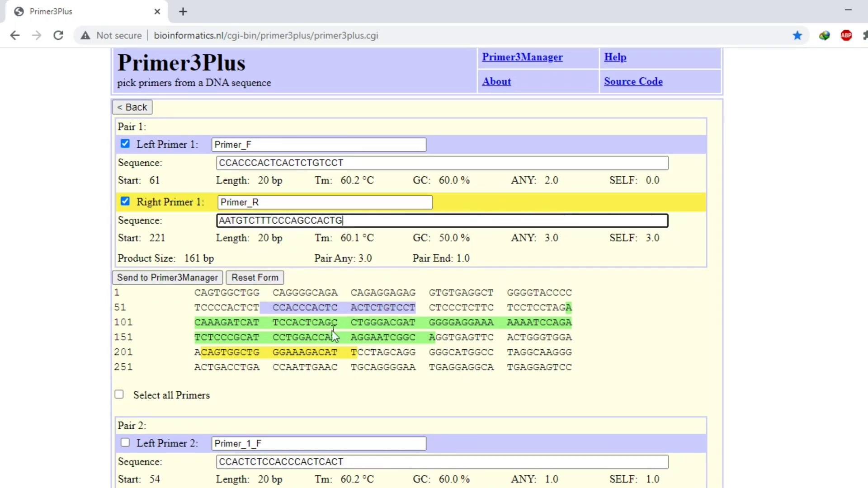
left_click_drag(366, 352, 199, 353)
left_click(199, 353)
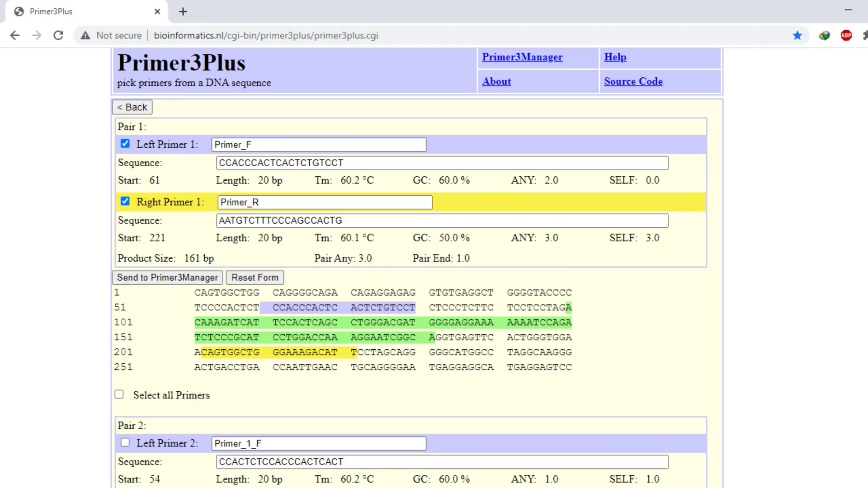
scroll(410, 268, "down", 8)
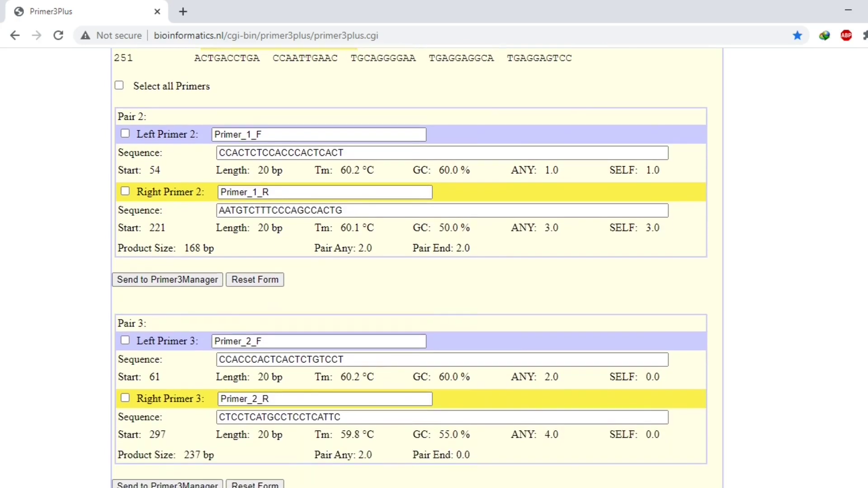
scroll(410, 268, "down", 6)
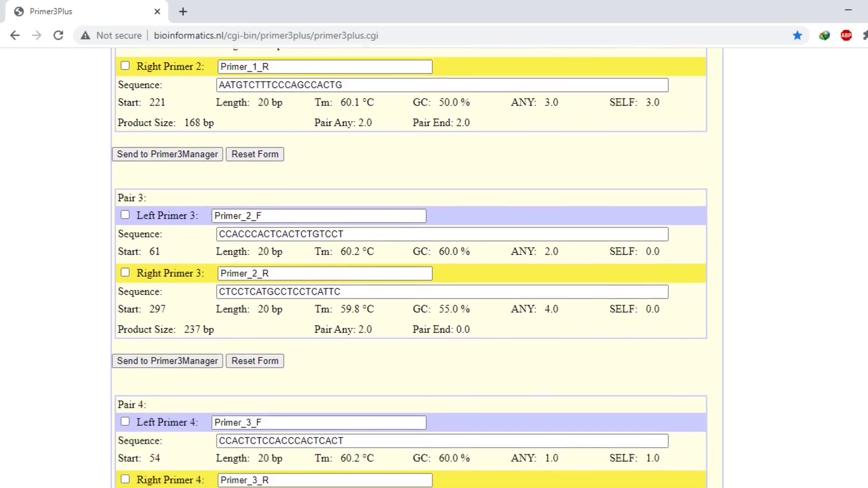
scroll(409, 268, "down", 3)
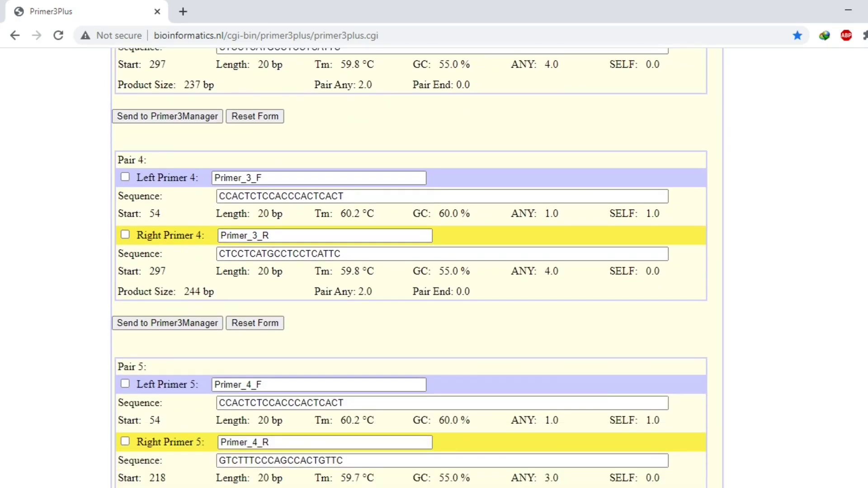
scroll(410, 267, "down", 3)
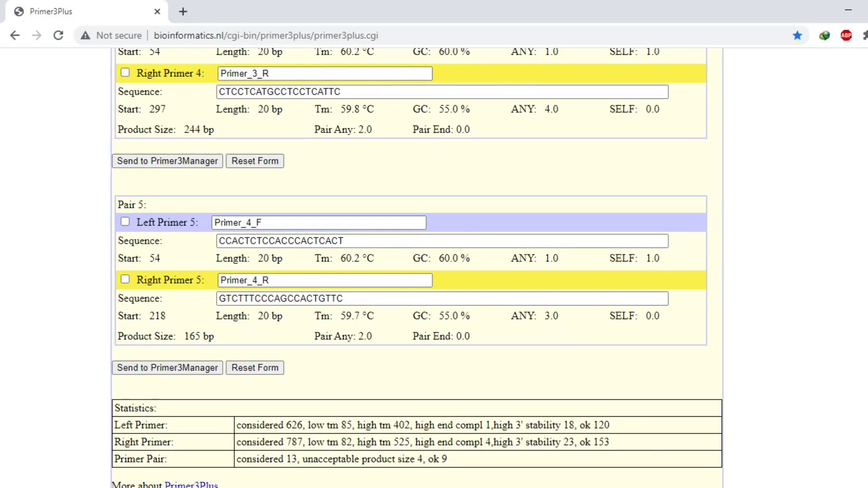
scroll(410, 267, "up", 9)
scroll(410, 267, "up", 3)
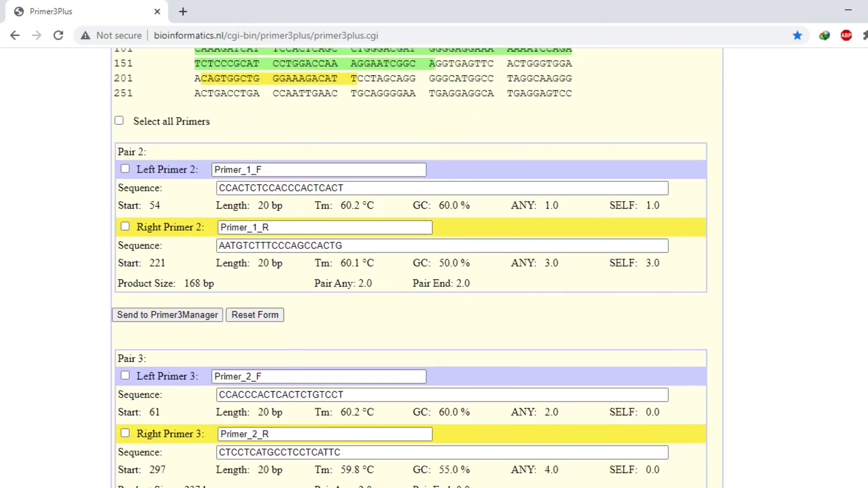
scroll(410, 268, "up", 1)
scroll(409, 268, "up", 6)
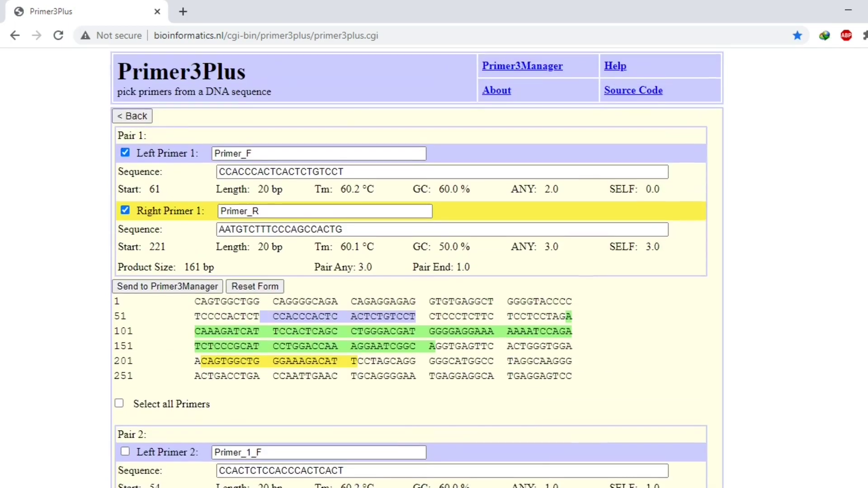